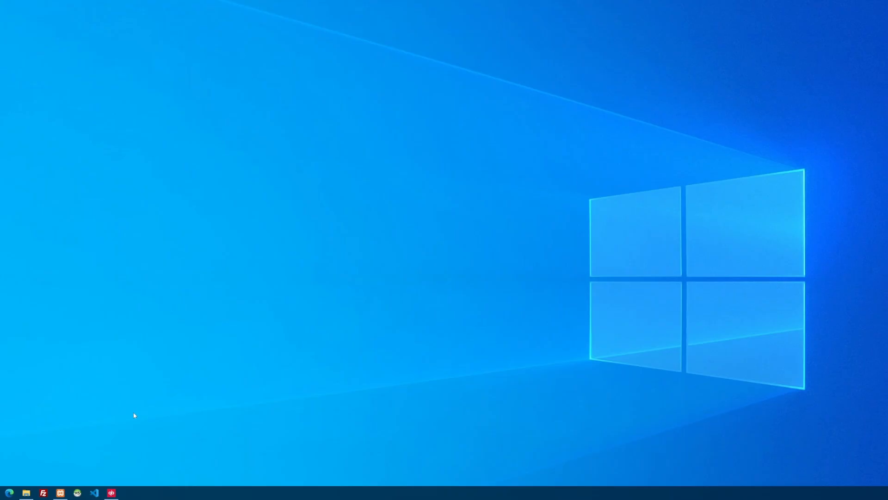
# Open Windows Defender Firewall with Advanced Security and move its window fully into view.
pyautogui.press('super')
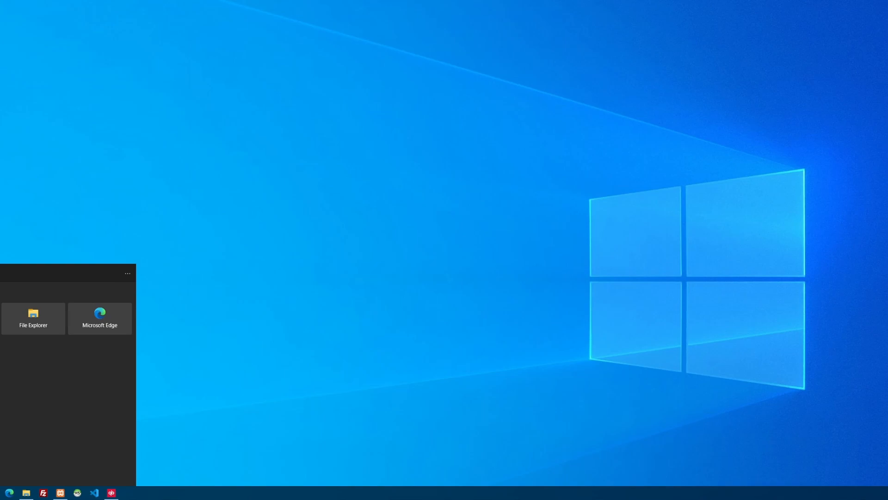
pyautogui.write('c')
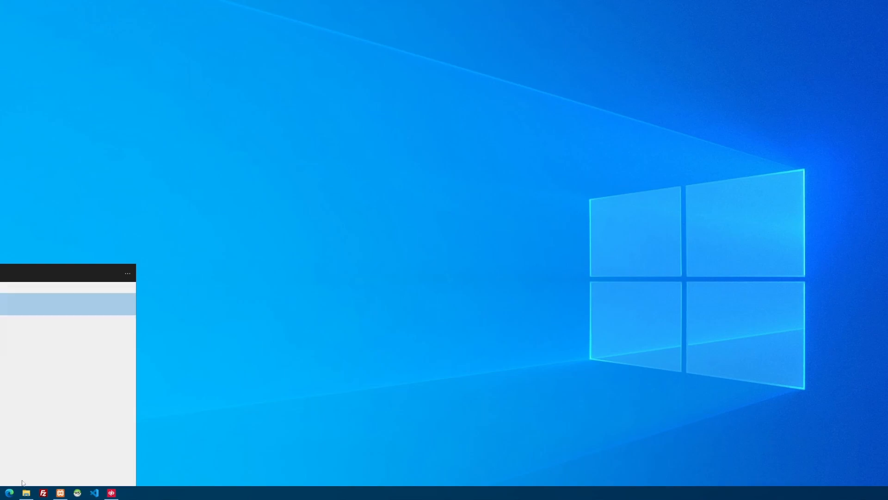
pyautogui.click(38, 352)
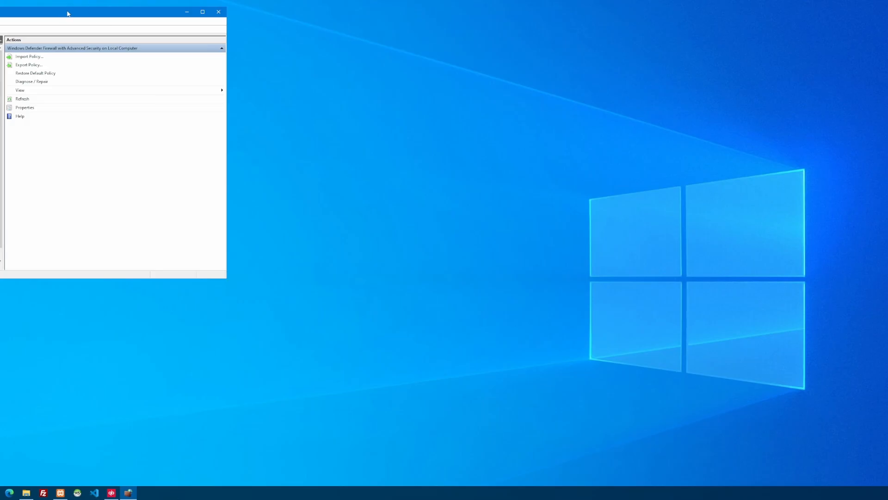
pyautogui.moveTo(68, 13); pyautogui.dragTo(477, 97)
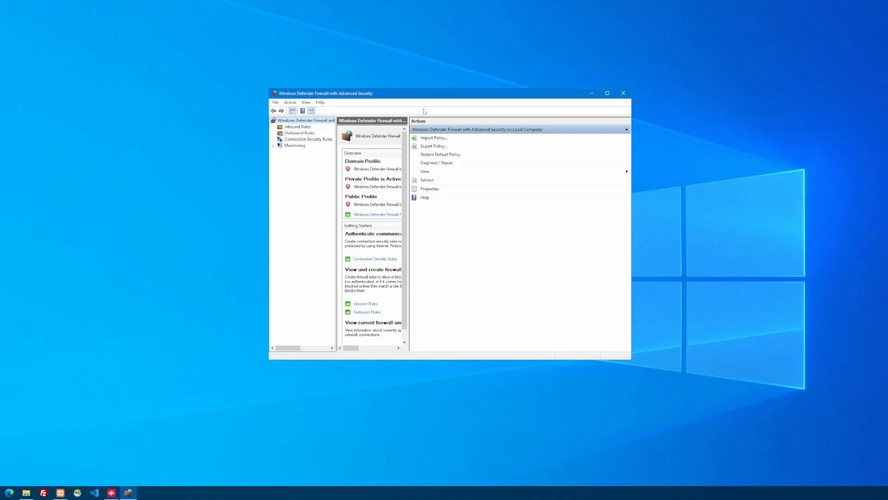
# Show the inbound firewall rules and widen the rule list to reveal the Group column.
pyautogui.click(302, 127)
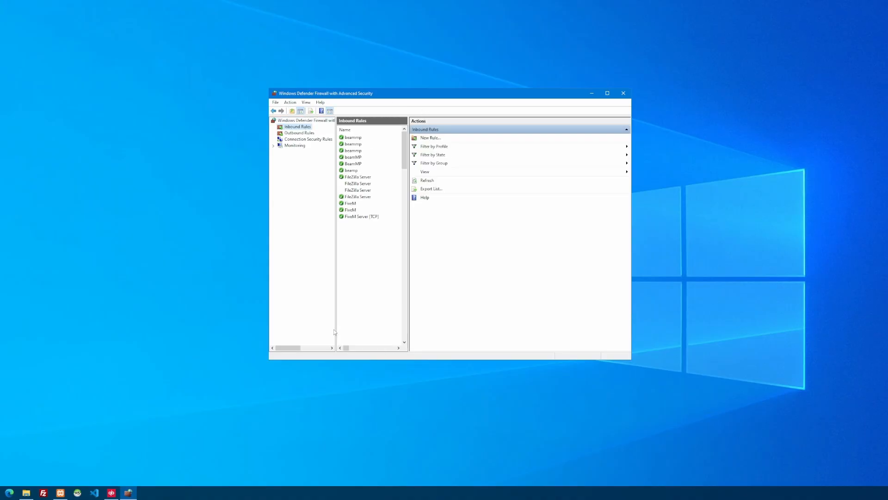
pyautogui.moveTo(408, 217); pyautogui.dragTo(497, 230)
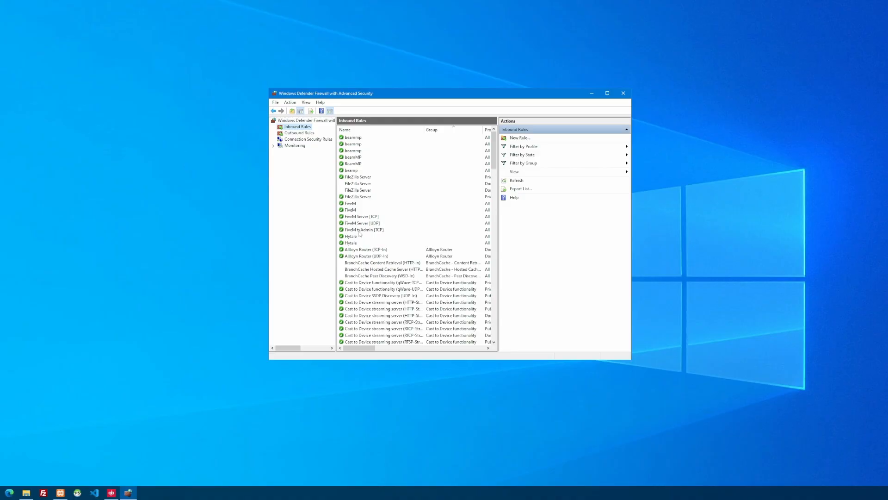
pyautogui.click(382, 170)
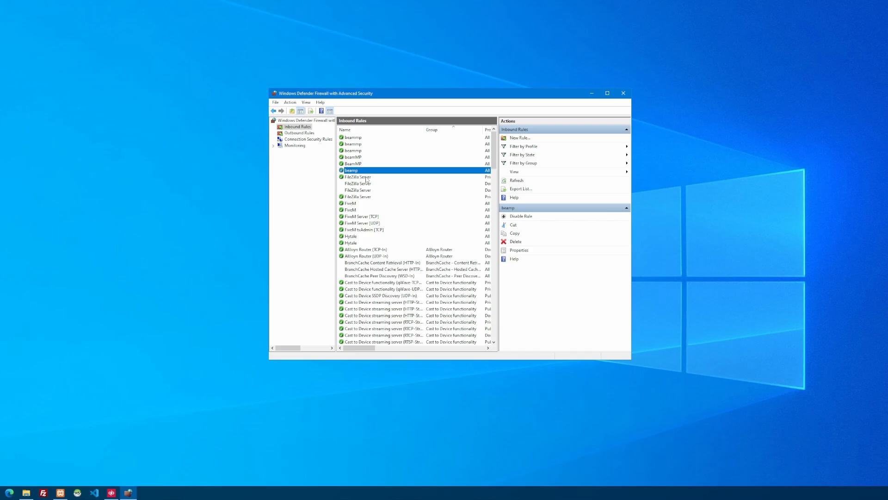
# Create an inbound port rule named FiveM that allows connections on TCP port 30120 for the domain, private and public profiles.
pyautogui.click(535, 139)
pyautogui.moveTo(81, 114); pyautogui.dragTo(462, 139)
pyautogui.click(422, 213)
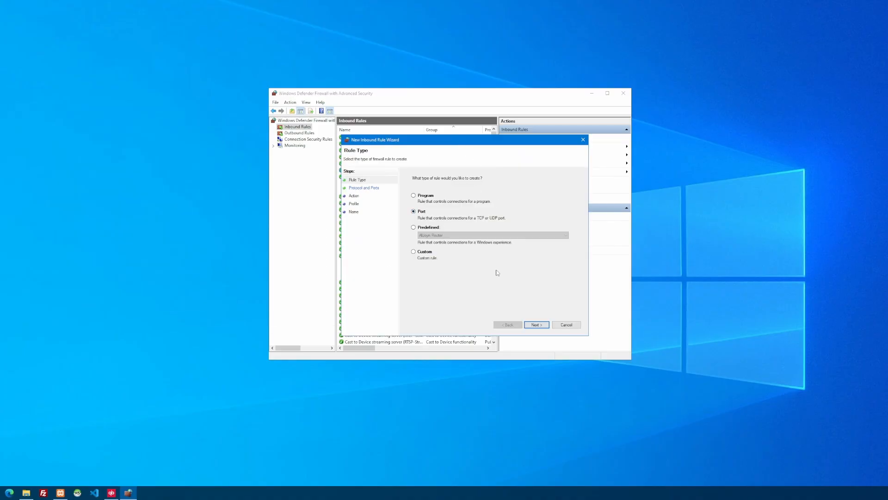
pyautogui.click(536, 324)
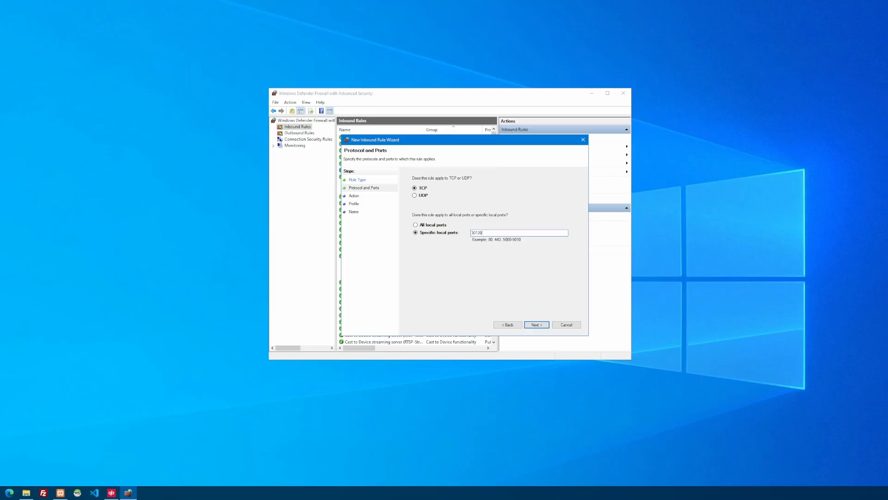
pyautogui.press('Return')
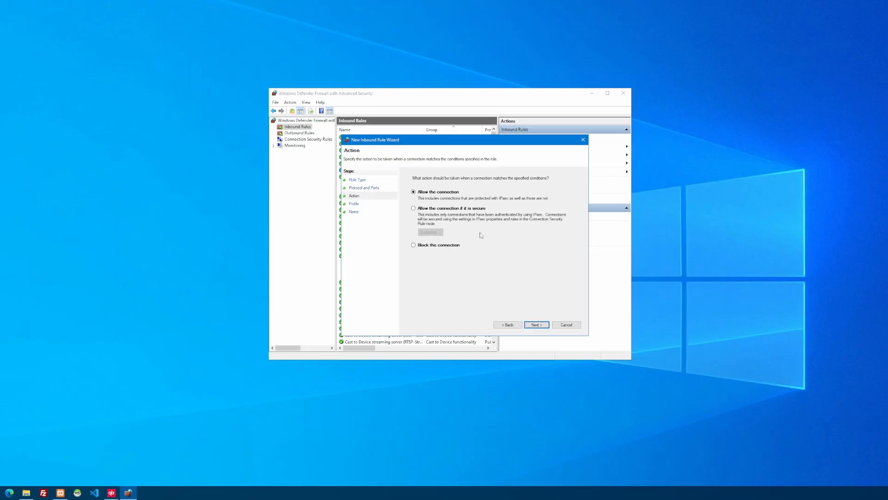
pyautogui.press('Return')
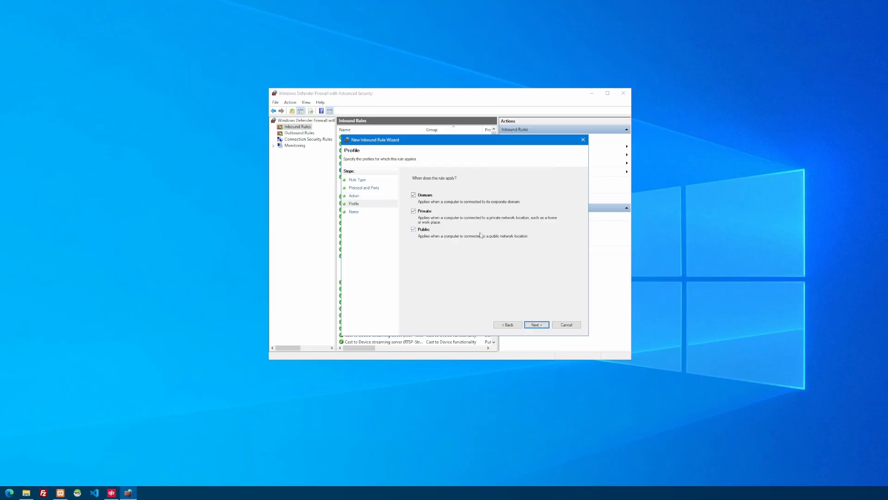
pyautogui.press('Return')
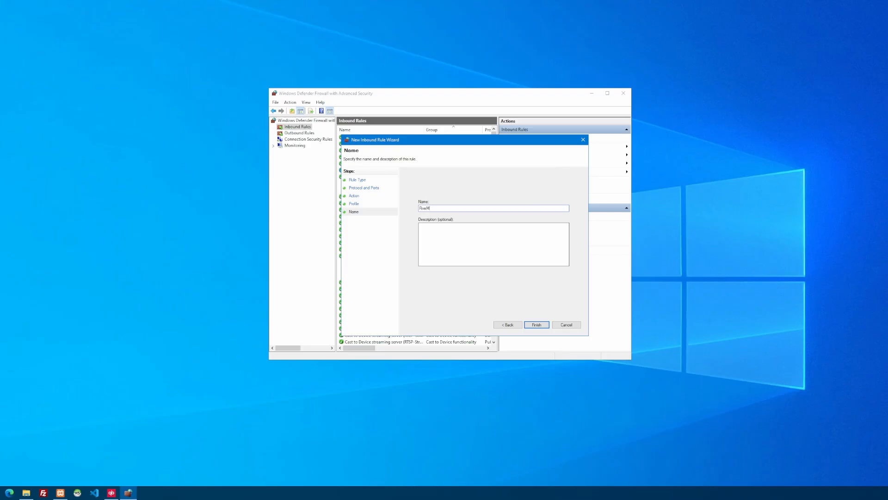
pyautogui.press('Return')
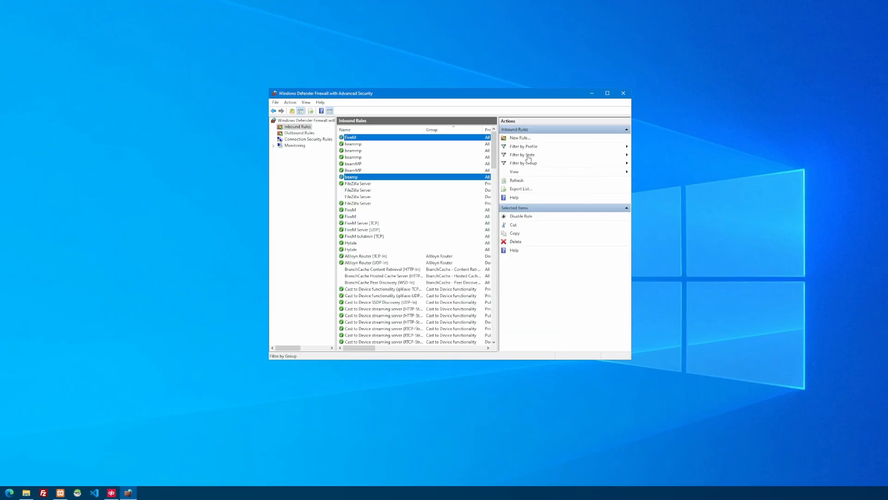
# Create a second inbound port rule named FiveM that allows UDP connections on a specific local port for all profiles.
pyautogui.click(523, 140)
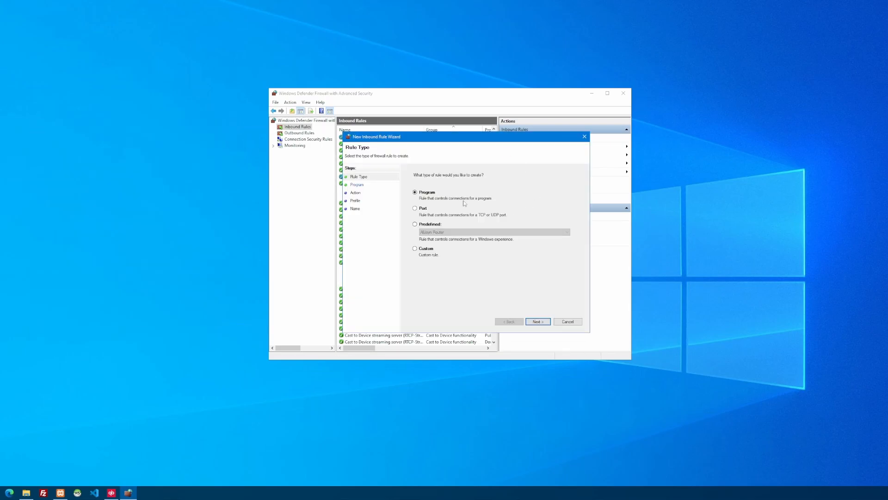
pyautogui.click(417, 208)
pyautogui.click(541, 322)
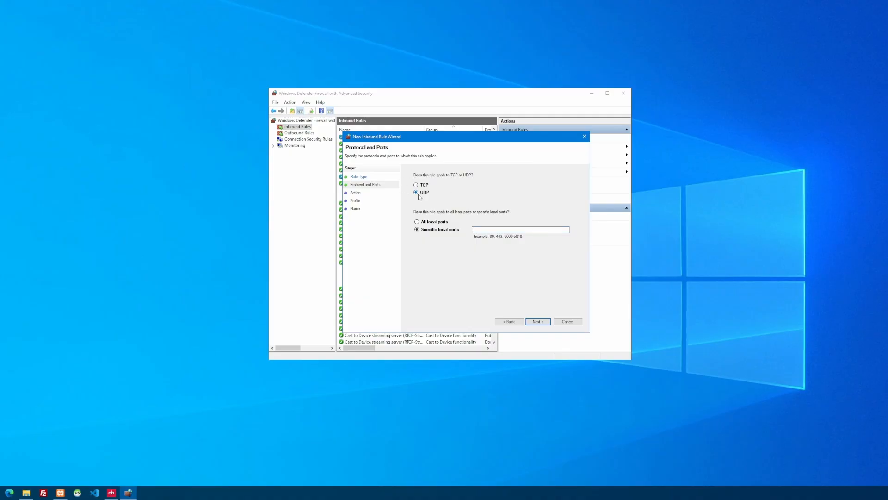
pyautogui.click(508, 230)
pyautogui.press('Return')
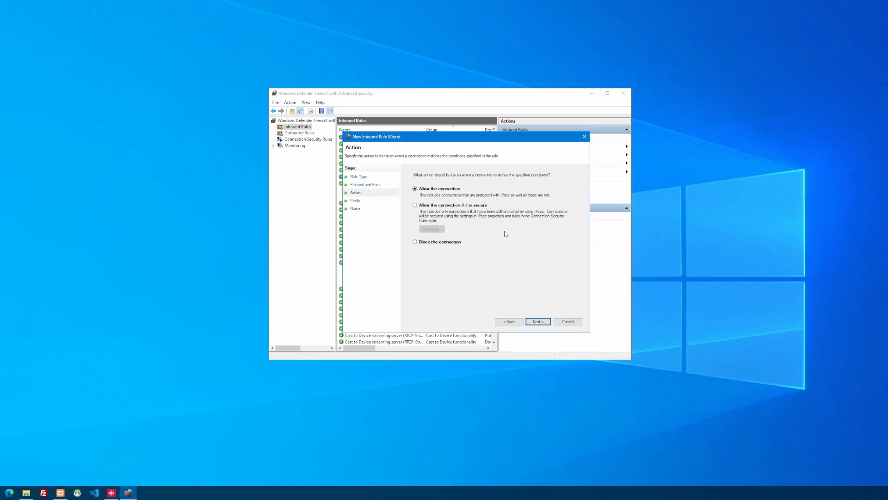
pyautogui.press('Return')
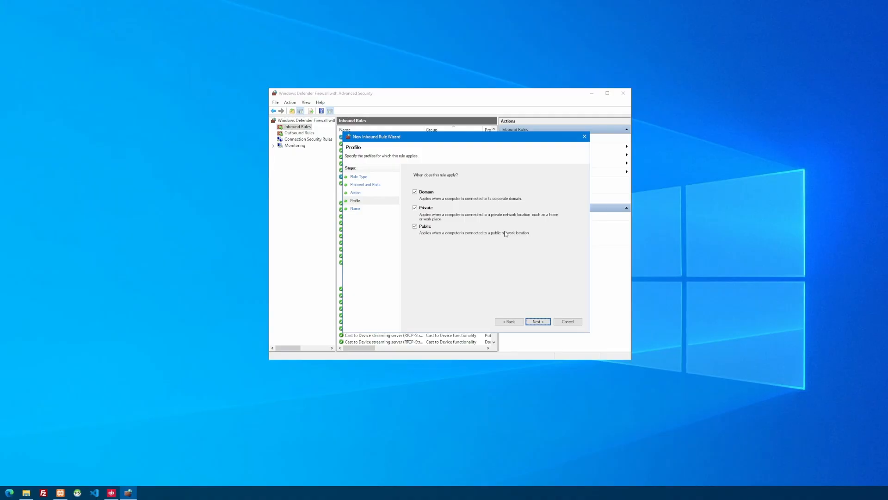
pyautogui.press('Return')
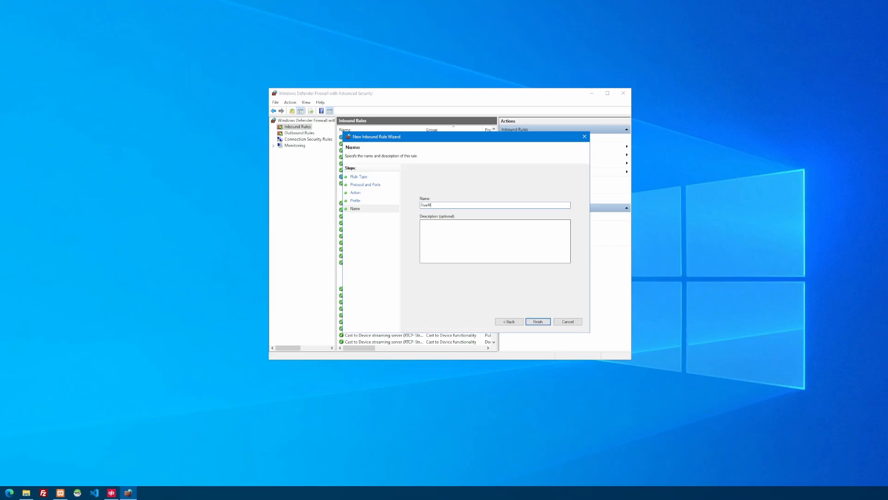
pyautogui.press('Return')
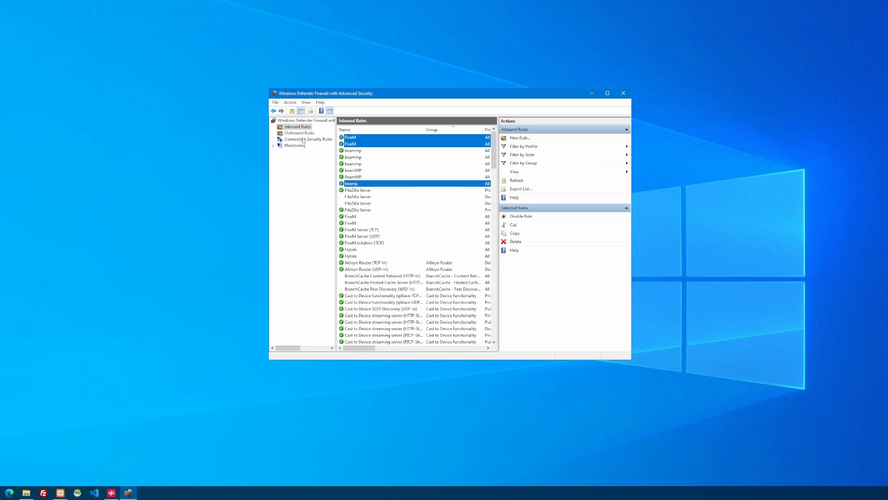
# Start a new outbound port rule for TCP with the specific remote port 30120.
pyautogui.click(300, 133)
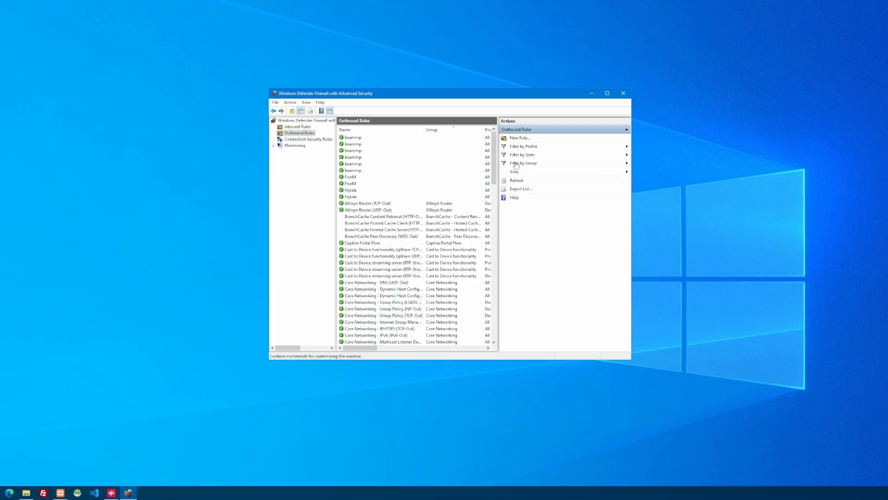
pyautogui.click(520, 137)
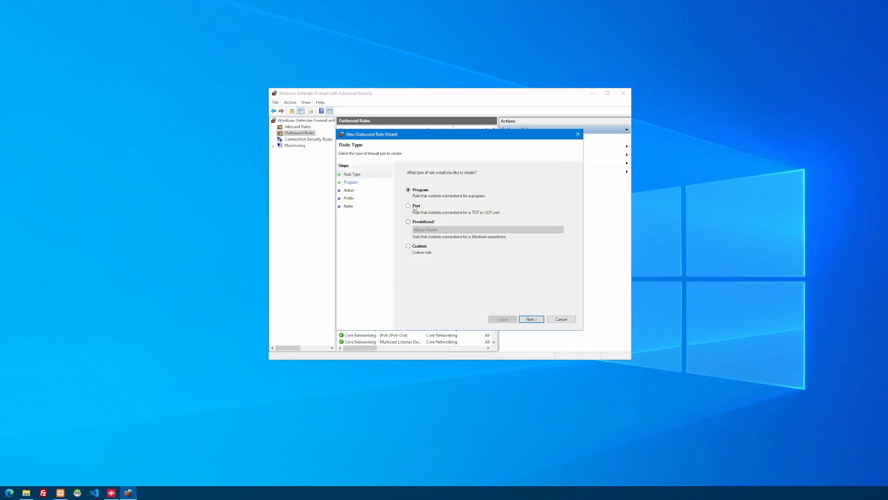
pyautogui.click(415, 206)
pyautogui.click(536, 320)
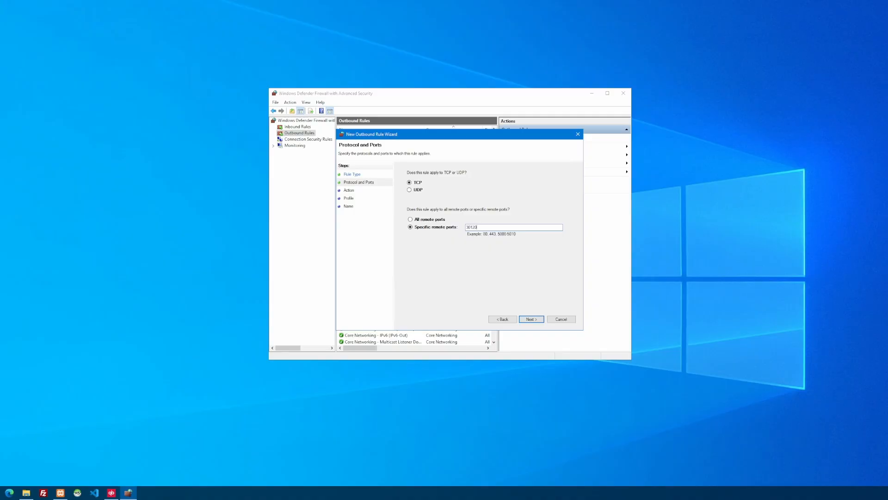
pyautogui.press('Return')
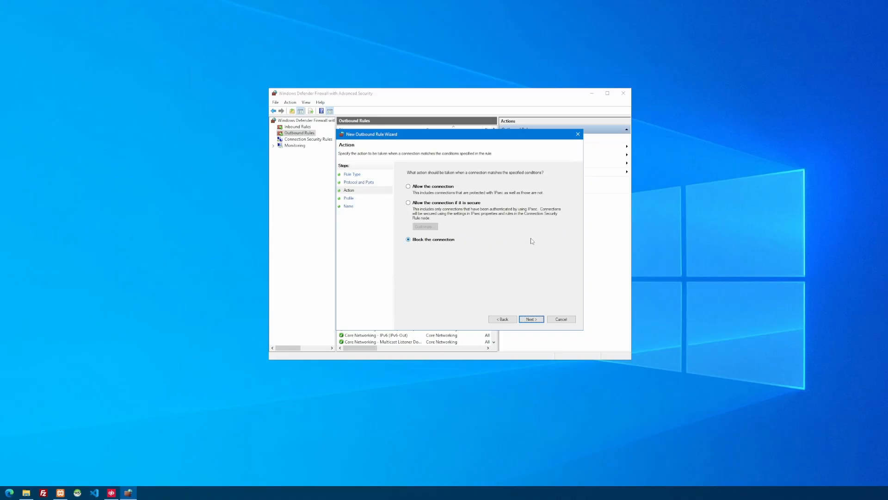
# Allow the connection for the outbound TCP rule on all profiles and save the rule as FiveM.
pyautogui.click(439, 188)
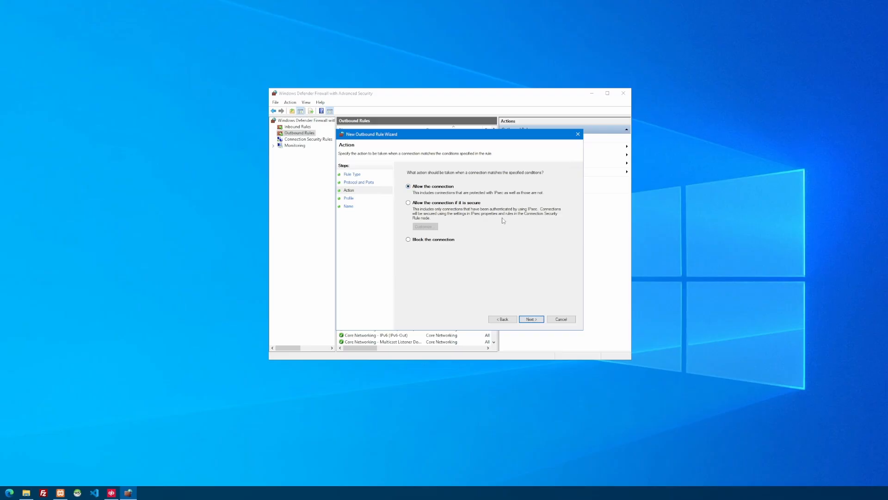
pyautogui.click(538, 322)
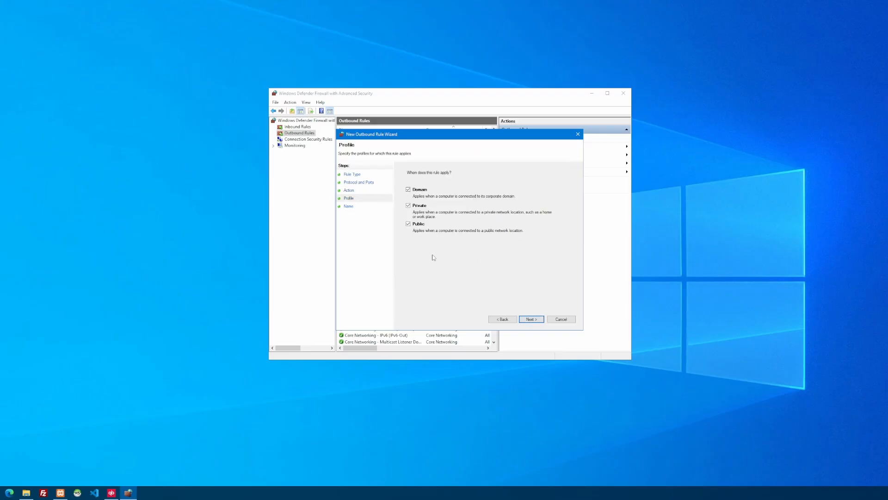
pyautogui.click(532, 320)
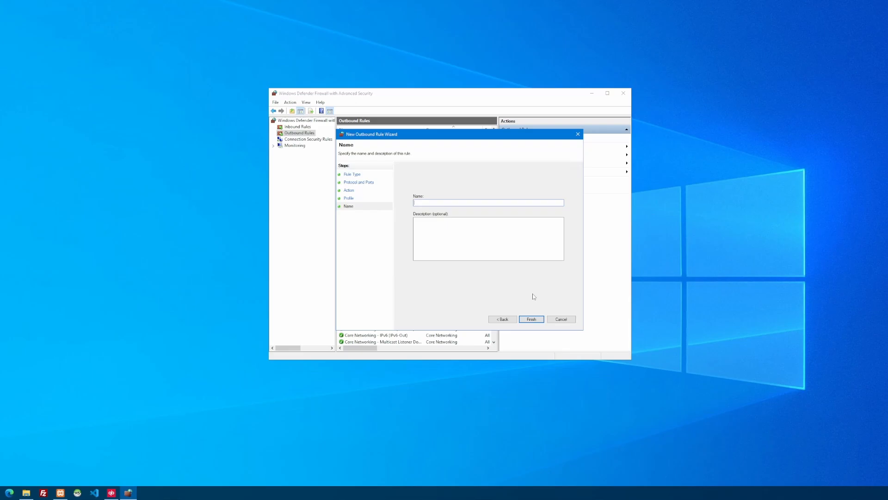
pyautogui.write('FiveM')
pyautogui.click(531, 318)
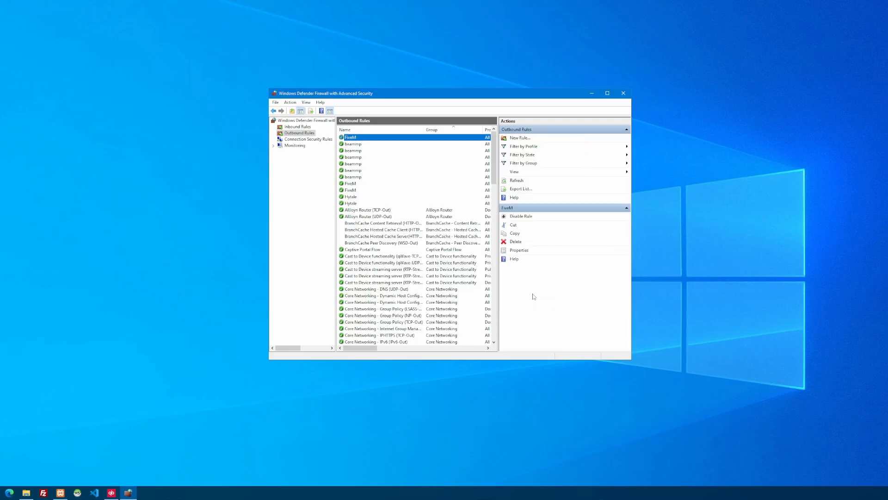
# Start another outbound port rule, this one for UDP with the specific remote port 30120.
pyautogui.click(519, 138)
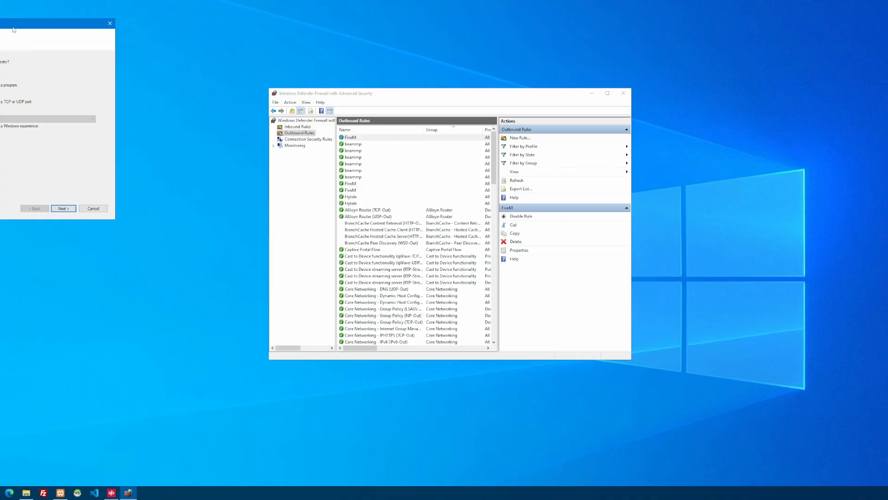
pyautogui.moveTo(14, 26); pyautogui.dragTo(476, 143)
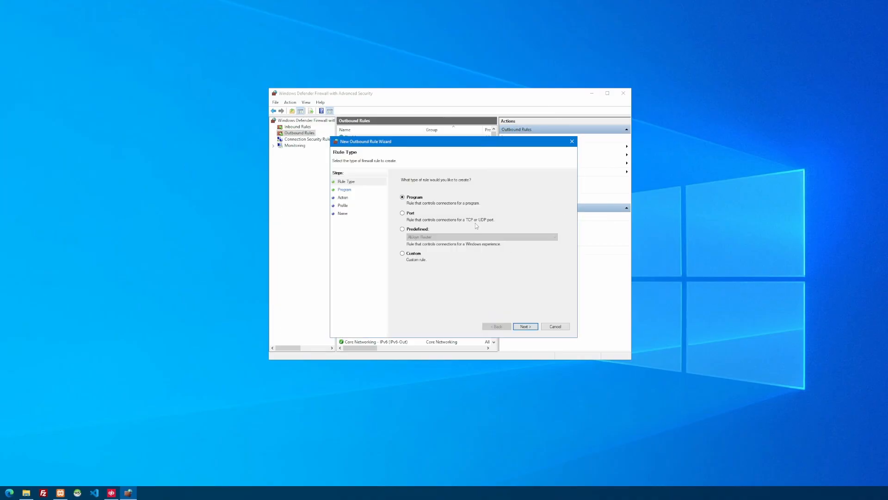
pyautogui.click(407, 213)
pyautogui.click(526, 326)
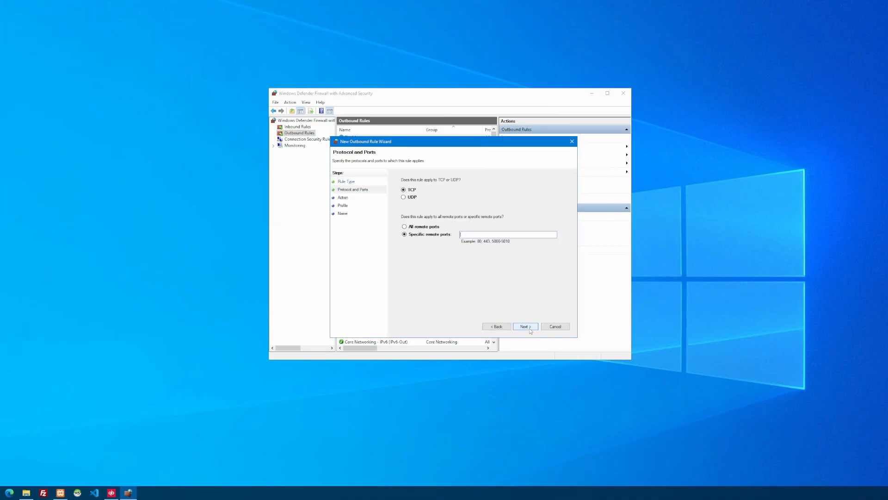
pyautogui.click(409, 199)
pyautogui.write('30120')
pyautogui.press('Return')
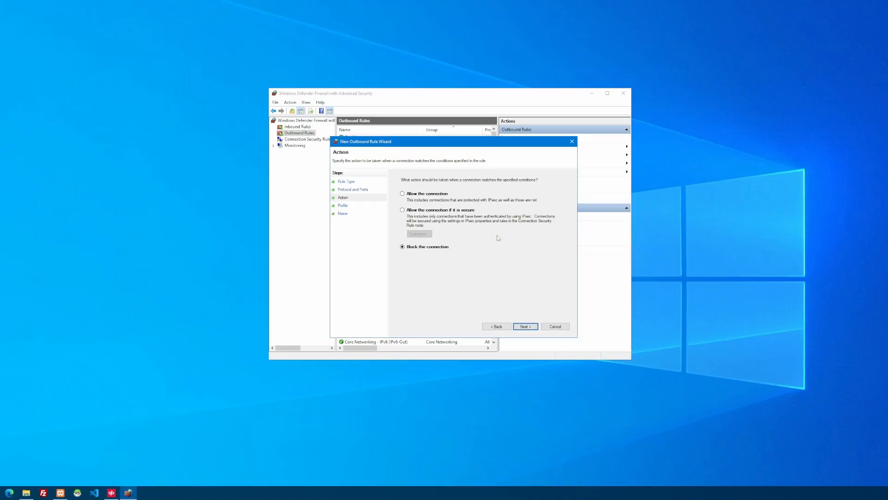
# Allow the connection for the outbound UDP rule on all profiles and save the rule as fIVEm.
pyautogui.click(426, 195)
pyautogui.click(526, 327)
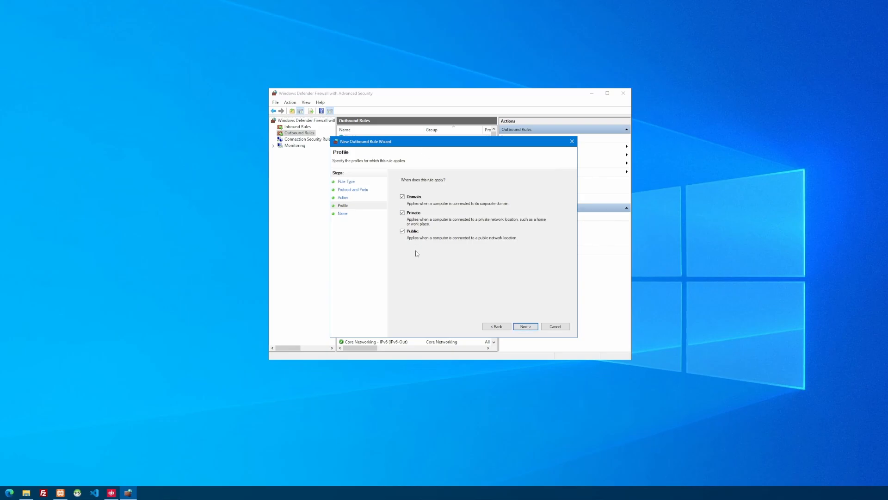
pyautogui.click(534, 328)
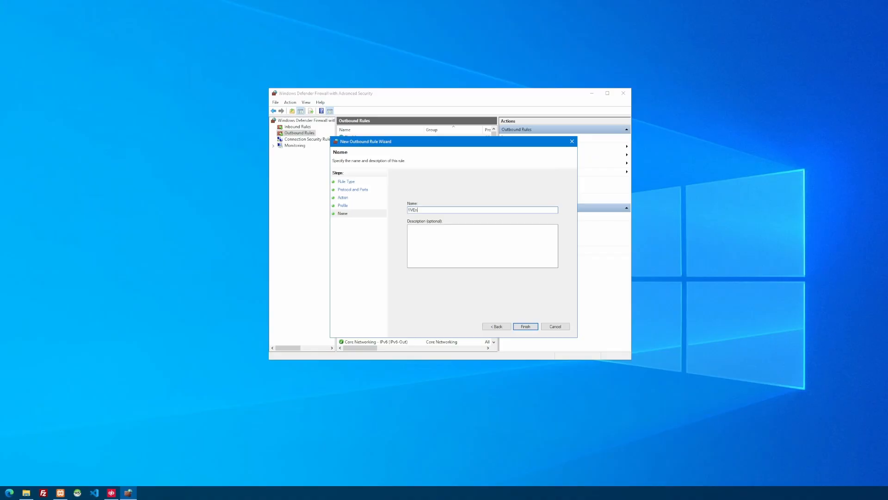
pyautogui.write('fIVEm')
pyautogui.press('Return')
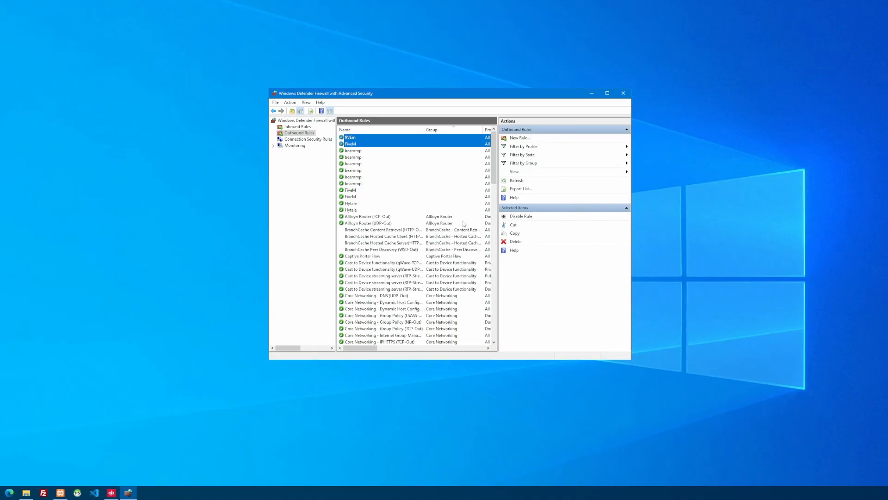
pyautogui.click(303, 249)
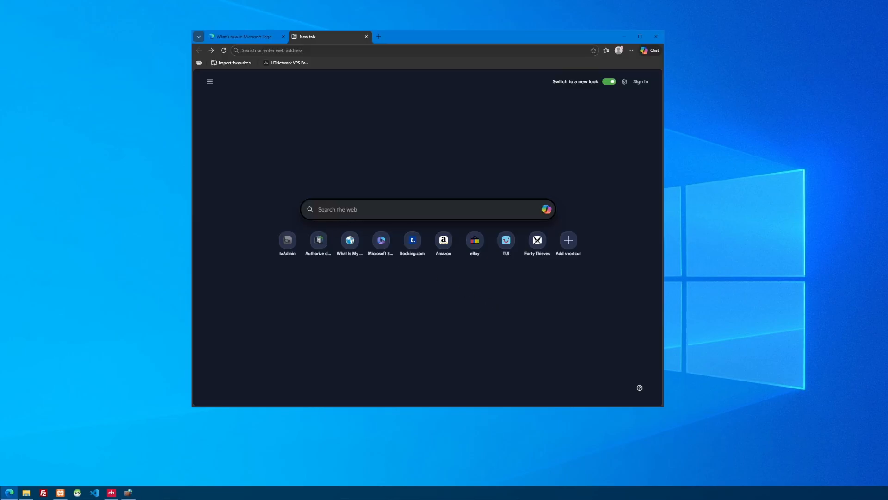
# Search the web for "bt wifi settings" from the browser's new tab page.
pyautogui.click(342, 216)
pyautogui.click(366, 179)
pyautogui.click(360, 209)
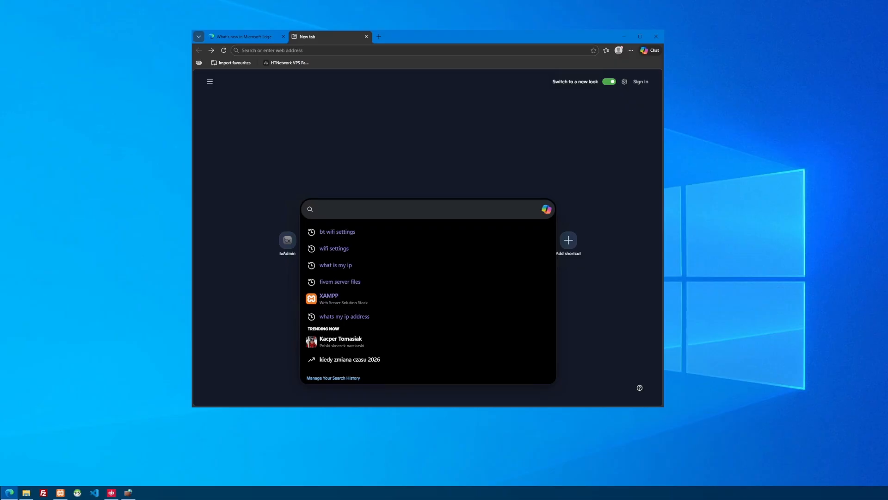
pyautogui.write('bt w')
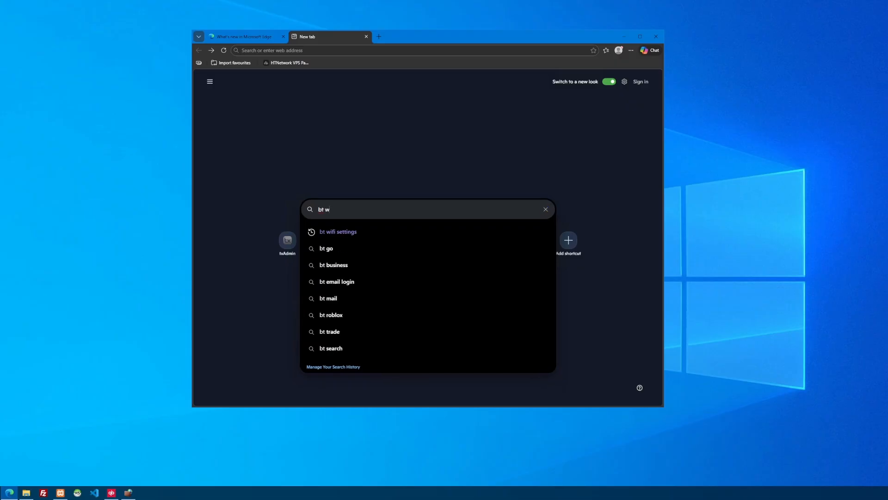
pyautogui.write('ifi setting')
pyautogui.press('Return')
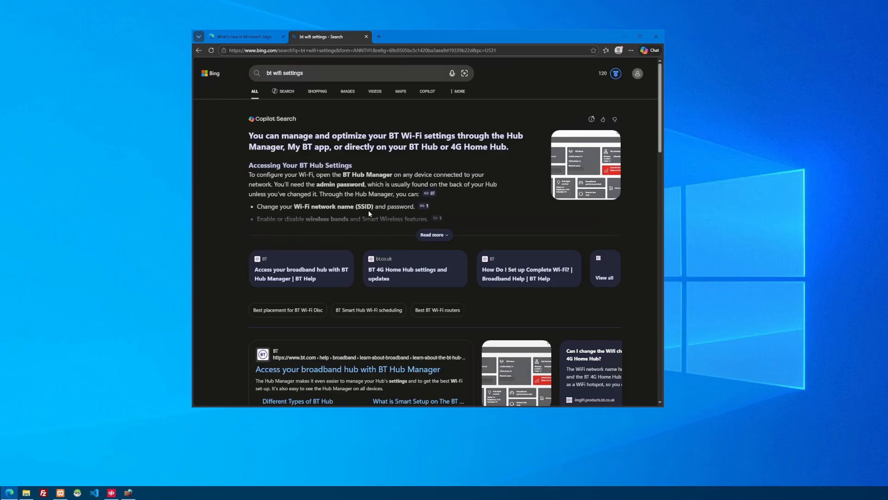
# Open the BT help result on accessing the broadband hub with BT Hub Manager and find the router address in its instructions.
pyautogui.scroll(-3, 368, 210)
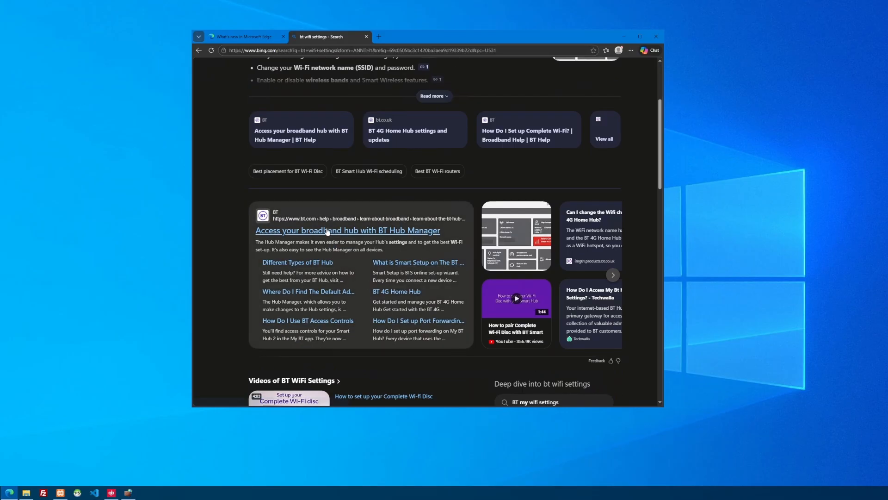
pyautogui.click(327, 231)
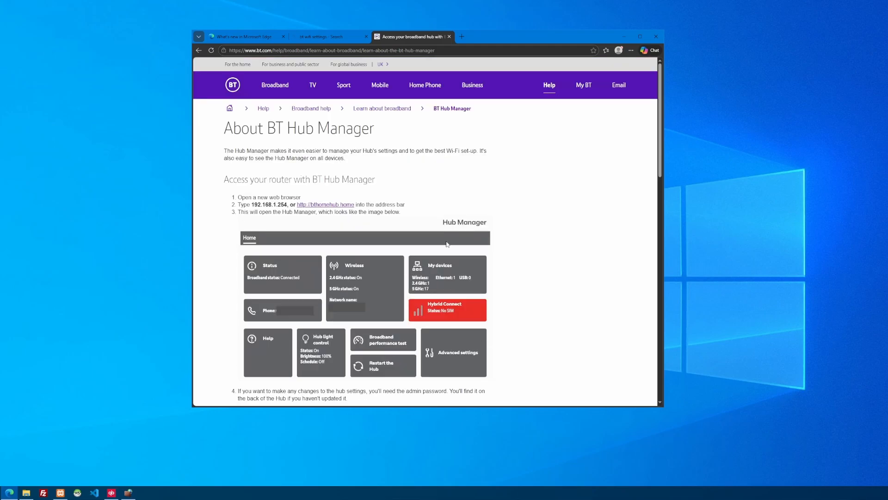
pyautogui.moveTo(251, 204); pyautogui.dragTo(286, 208)
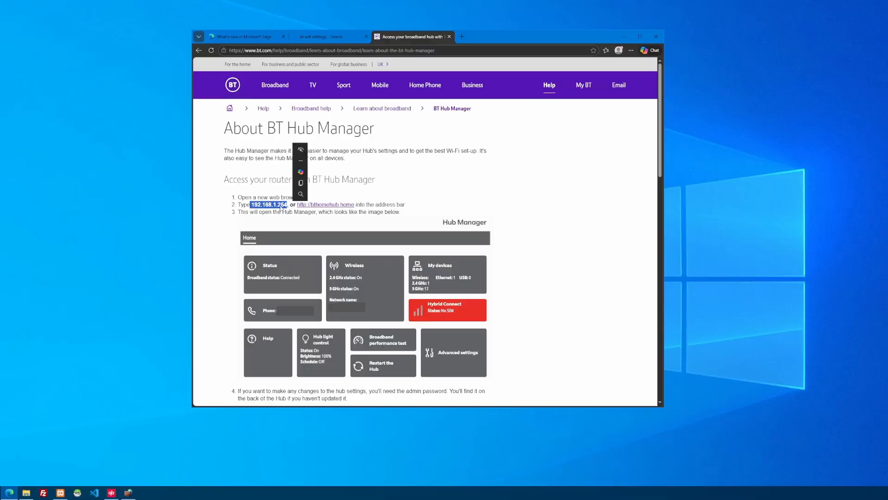
pyautogui.click(280, 207)
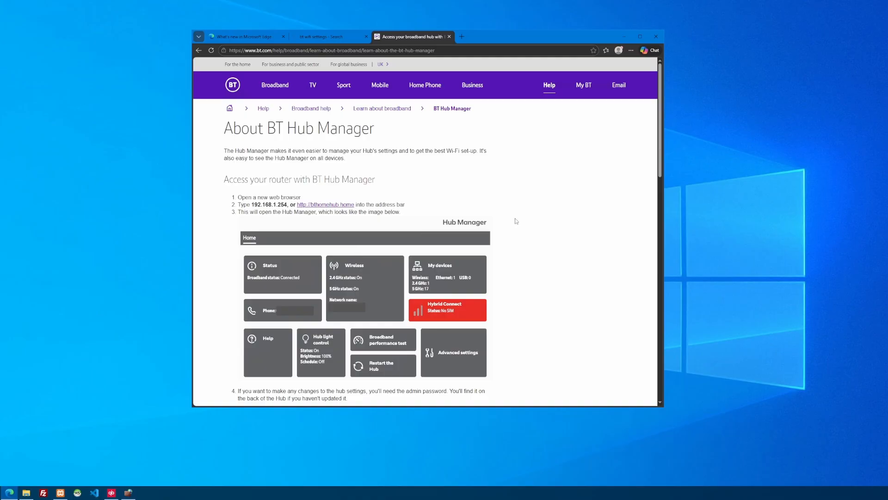
pyautogui.scroll(-2, 517, 221)
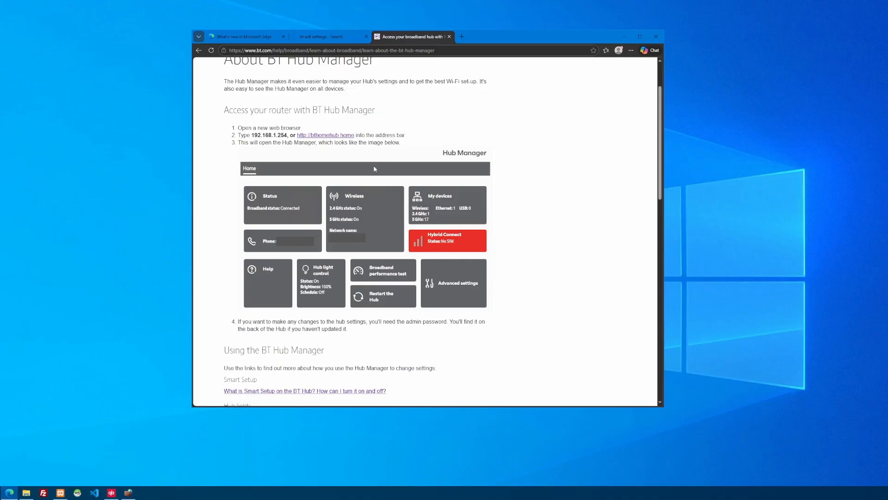
# Search the web for "bt wifi how to port forward" in a new browser tab.
pyautogui.click(462, 37)
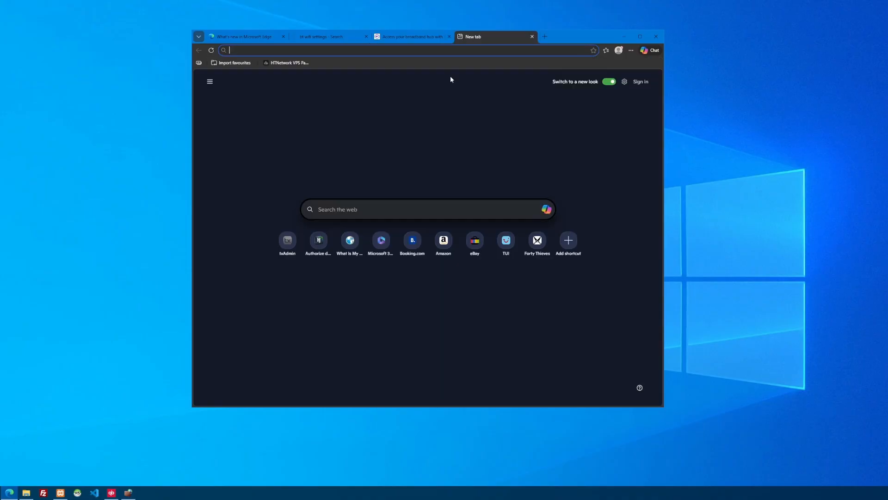
pyautogui.click(428, 210)
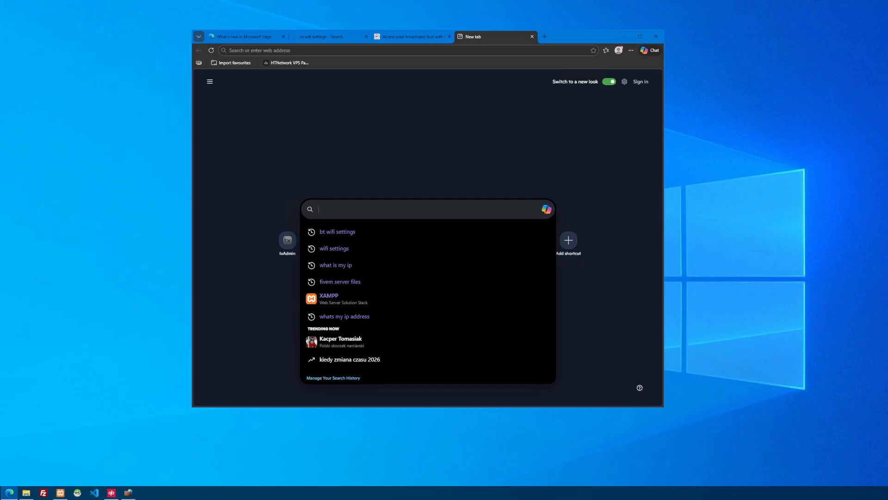
pyautogui.write('bt wifi')
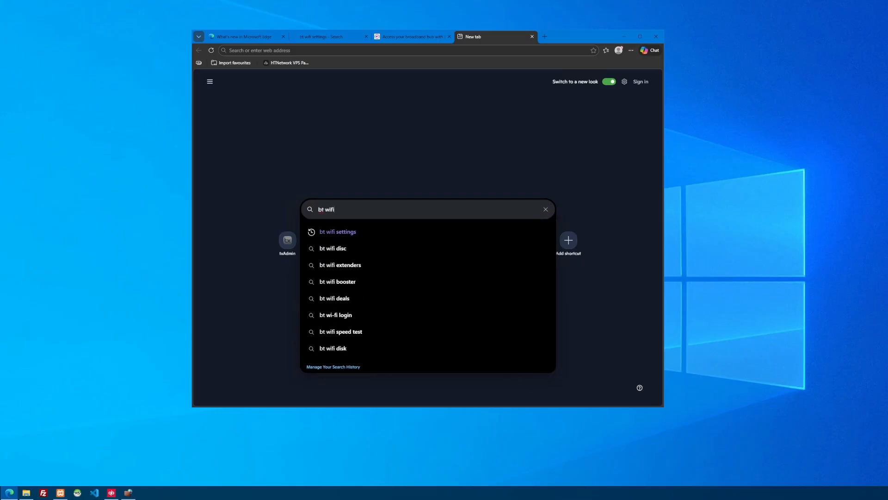
pyautogui.write(' how t')
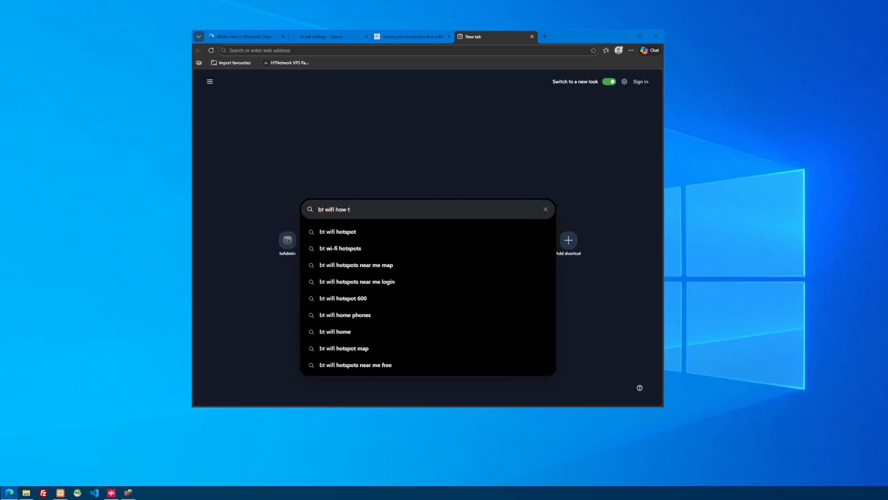
pyautogui.write('o port forward')
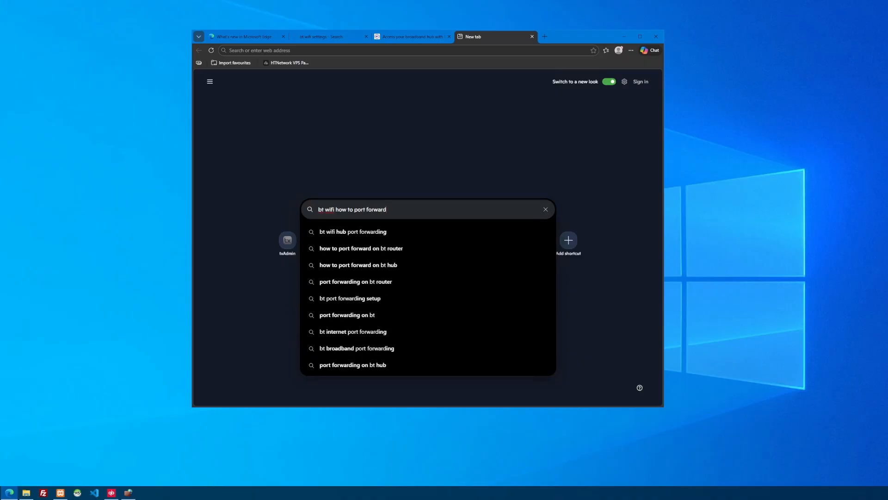
pyautogui.press('Return')
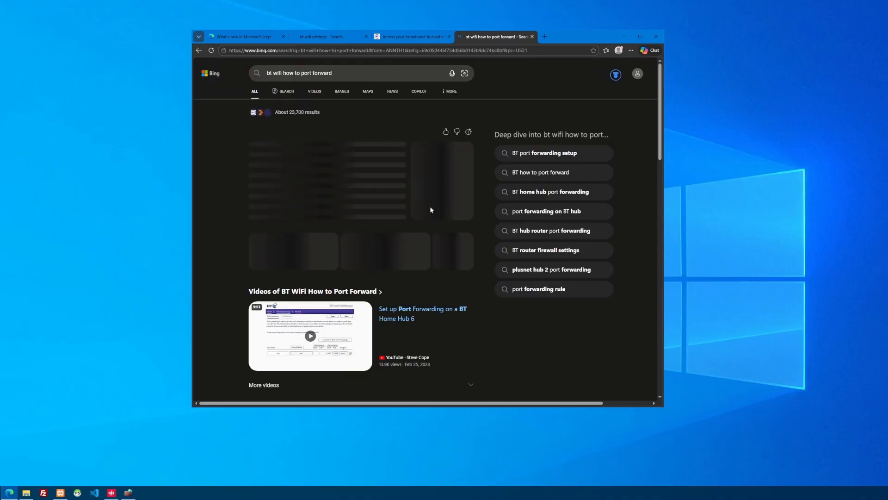
# Open BT's help article on setting up port forwarding and expand the BT Smart Hub and Ultrafast Smart Hub instructions.
pyautogui.scroll(-3, 311, 178)
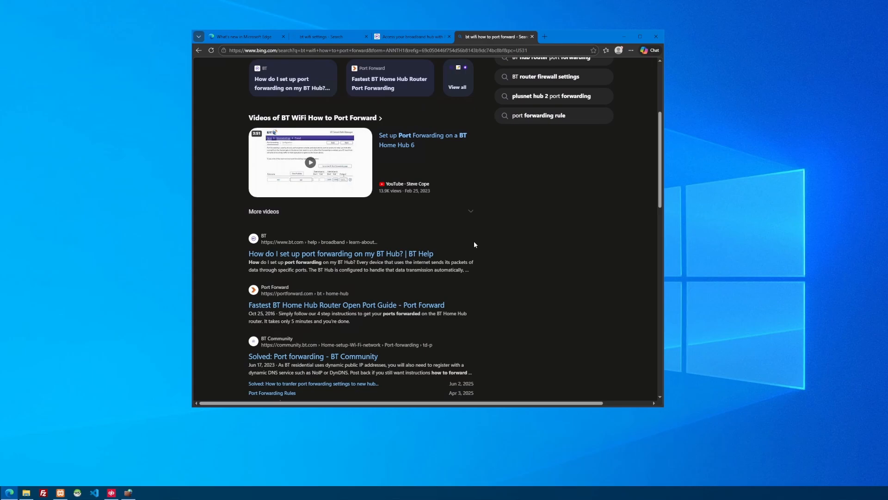
pyautogui.click(413, 255)
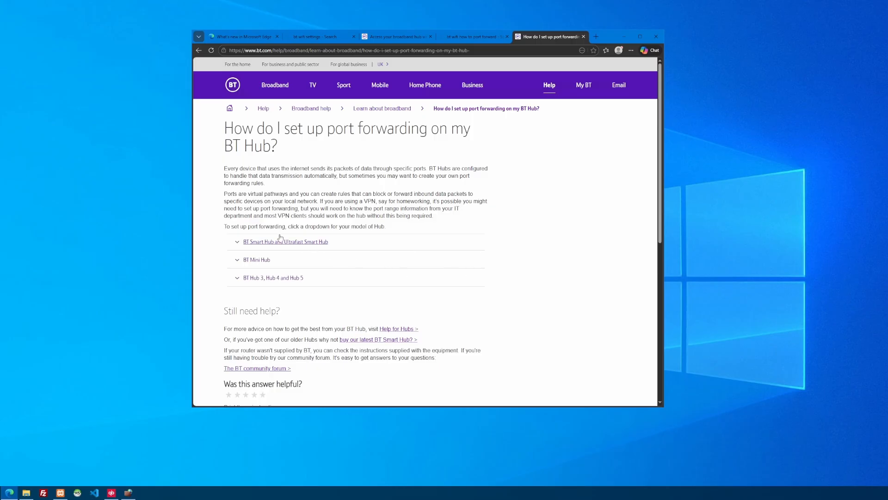
pyautogui.click(261, 242)
# Review the Smart Hub port forwarding instructions through to the saved rule, return to the start of the article, and minimize the browser.
pyautogui.scroll(-3, 275, 278)
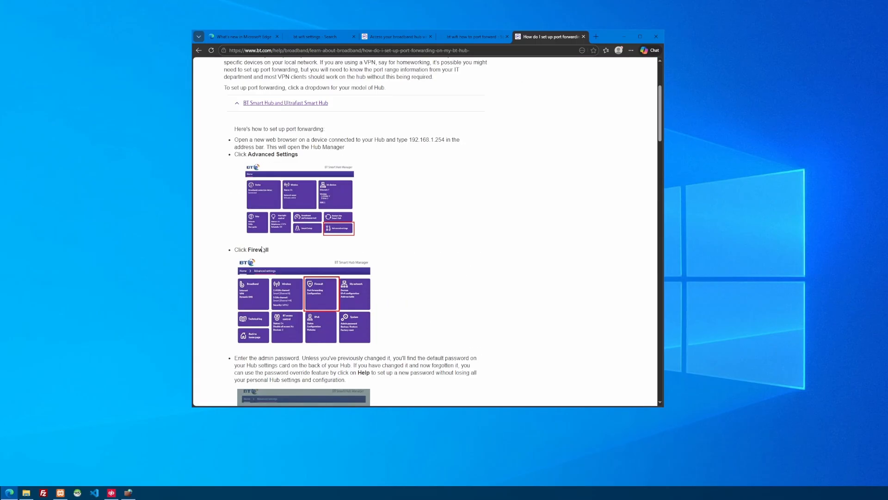
pyautogui.scroll(-20, 275, 279)
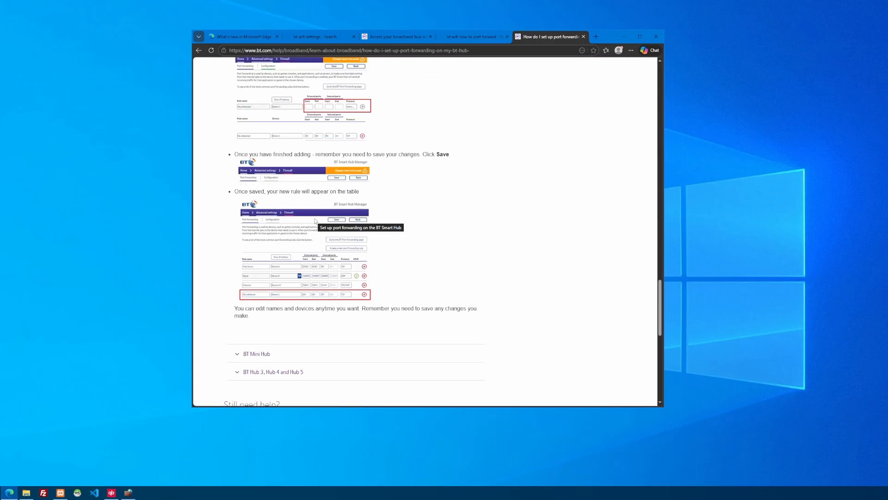
pyautogui.scroll(7, 414, 208)
pyautogui.scroll(15, 413, 207)
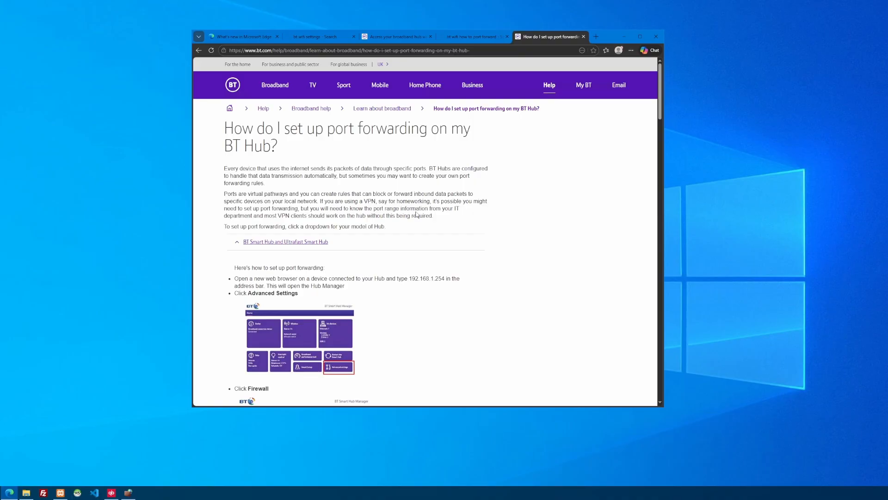
pyautogui.click(624, 36)
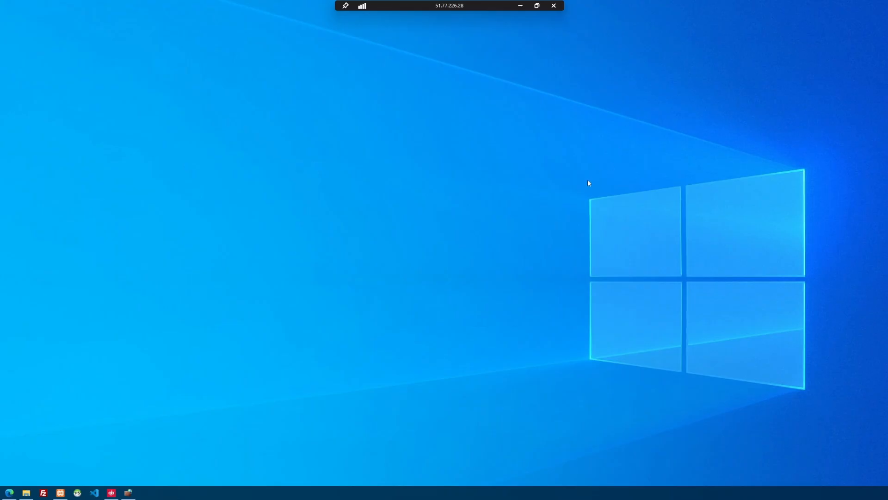